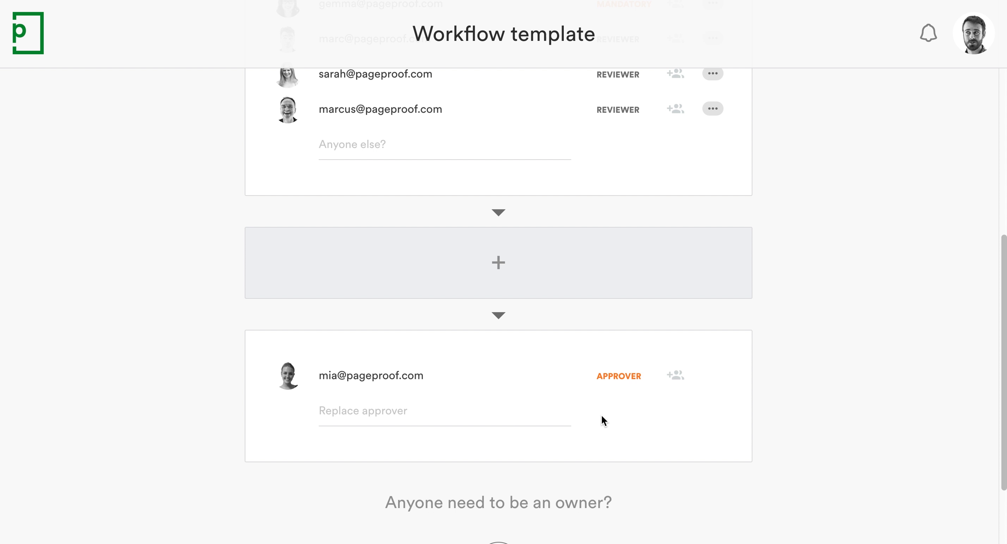
click(559, 418)
click(586, 419)
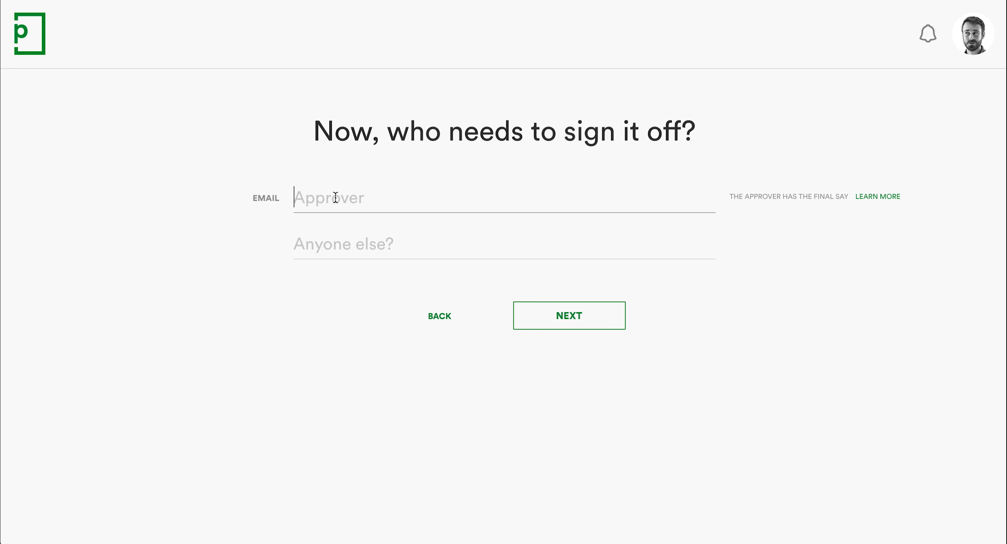
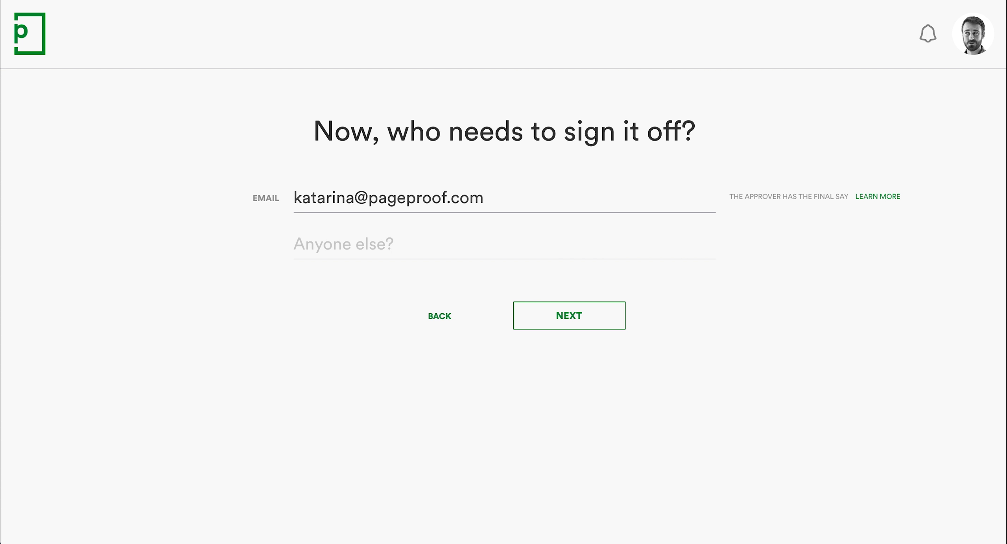
Step: Enter the approver's e-mail address and three additional reviewers' e-mail addresses on the sign-off page, and continue
key(Tab)
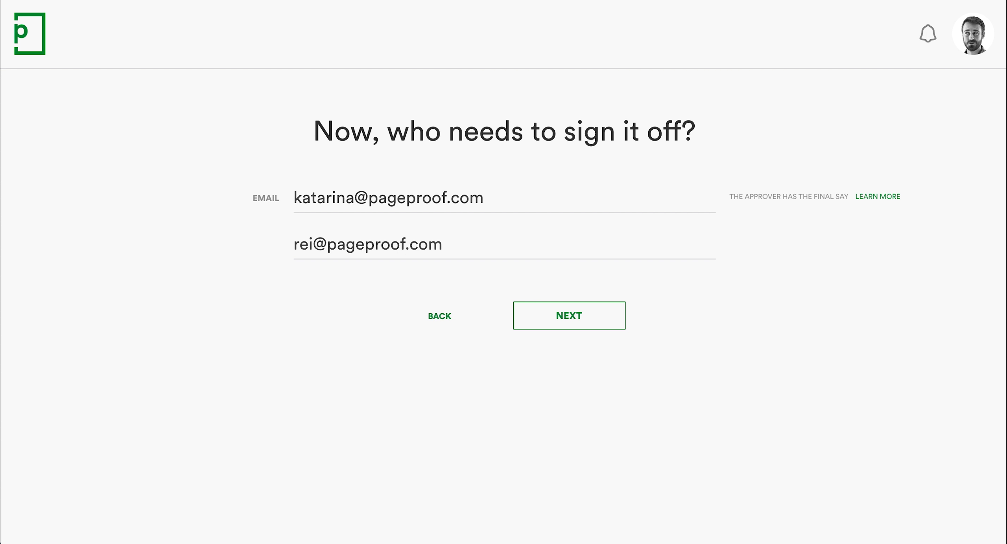
key(Tab)
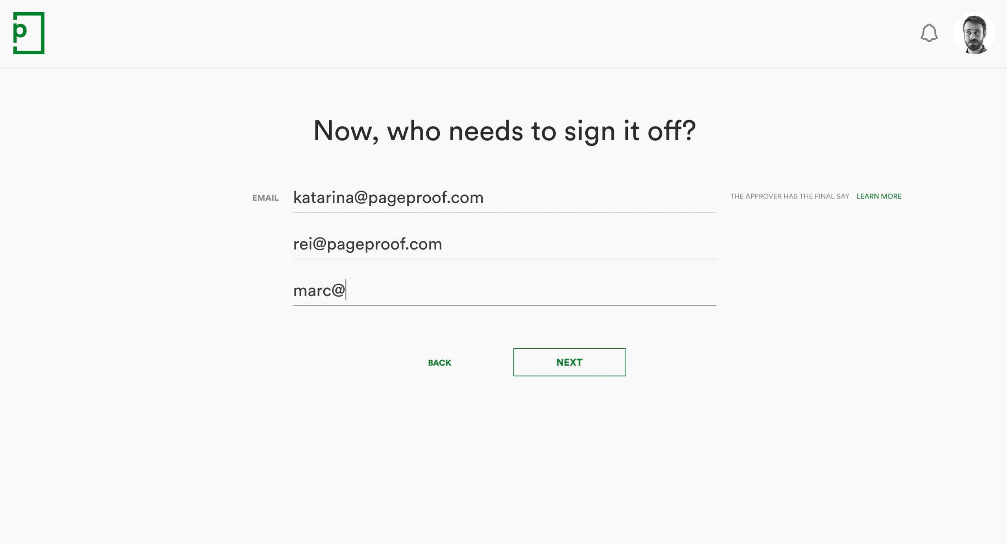
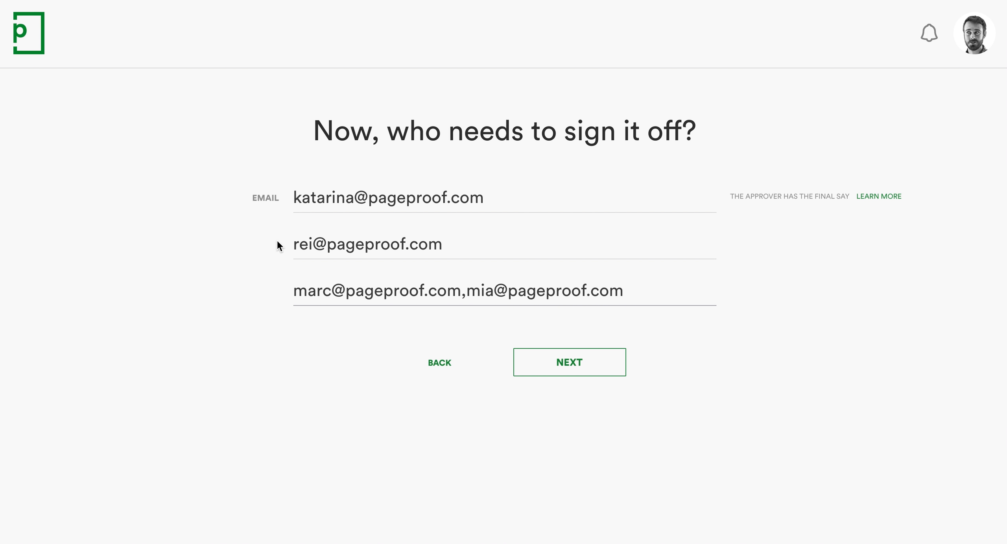
key(Tab)
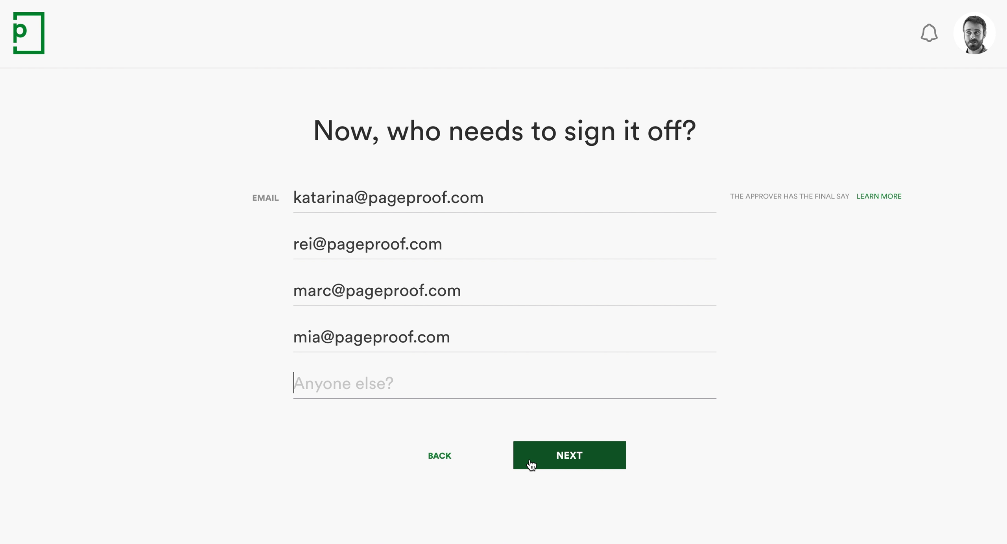
click(529, 461)
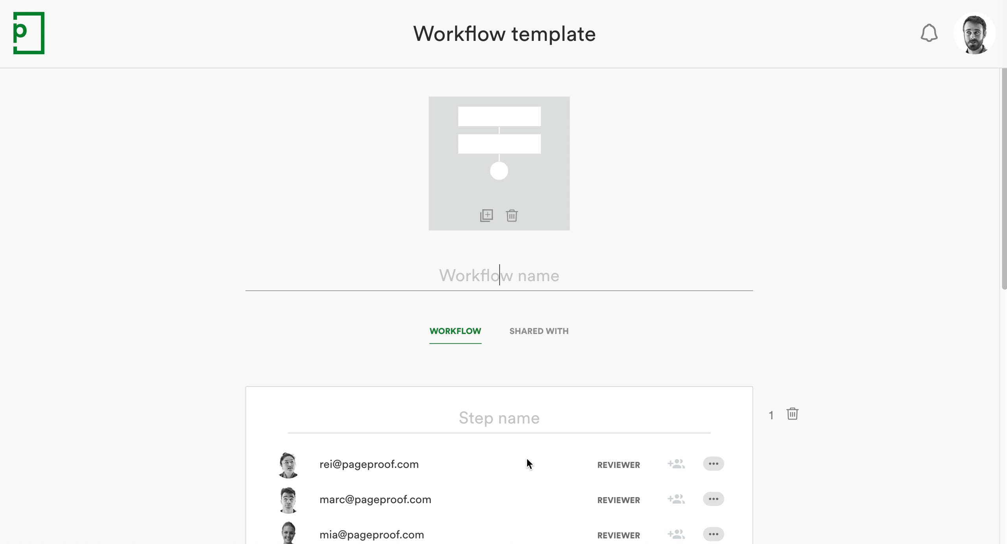
Step: Name the workflow template Brochure approval
scroll(526, 458, down, 5)
scroll(526, 457, down, 3)
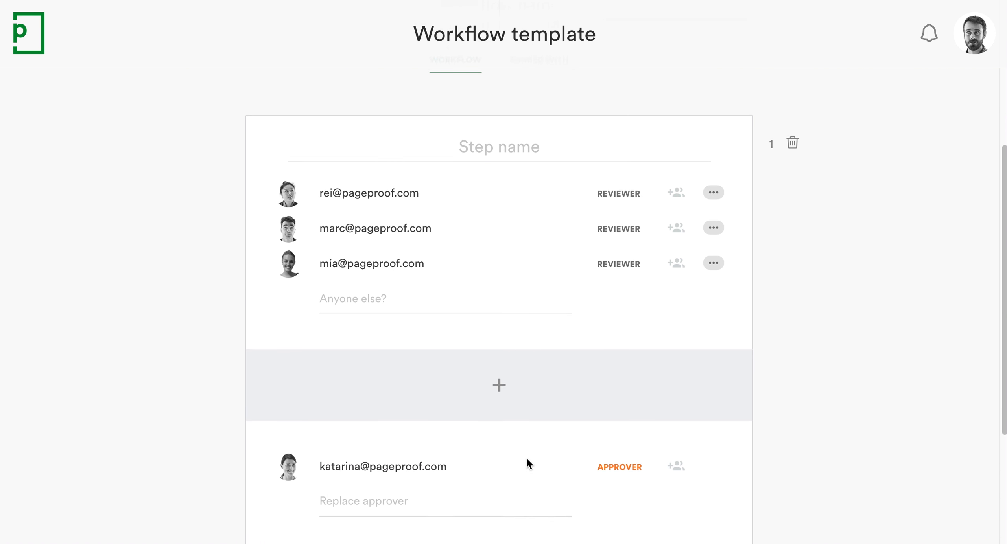
scroll(526, 458, up, 8)
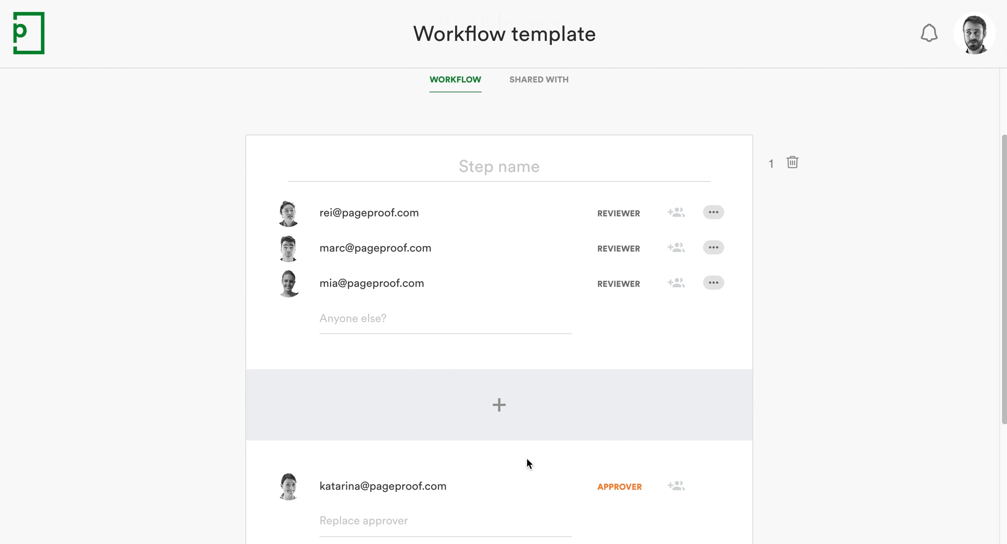
text(Brochure approval)
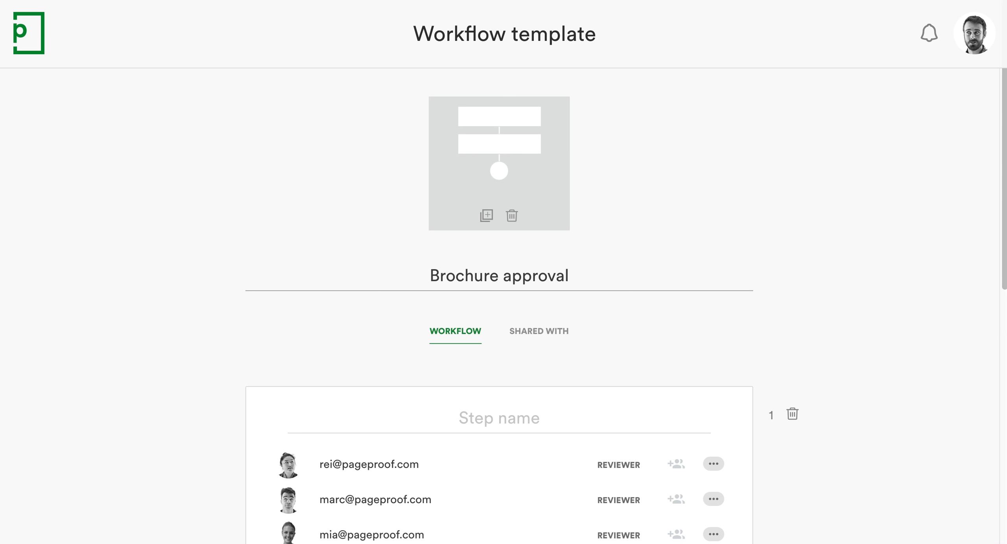
Step: Name the first workflow step Marketing team
scroll(499, 307, down, 4)
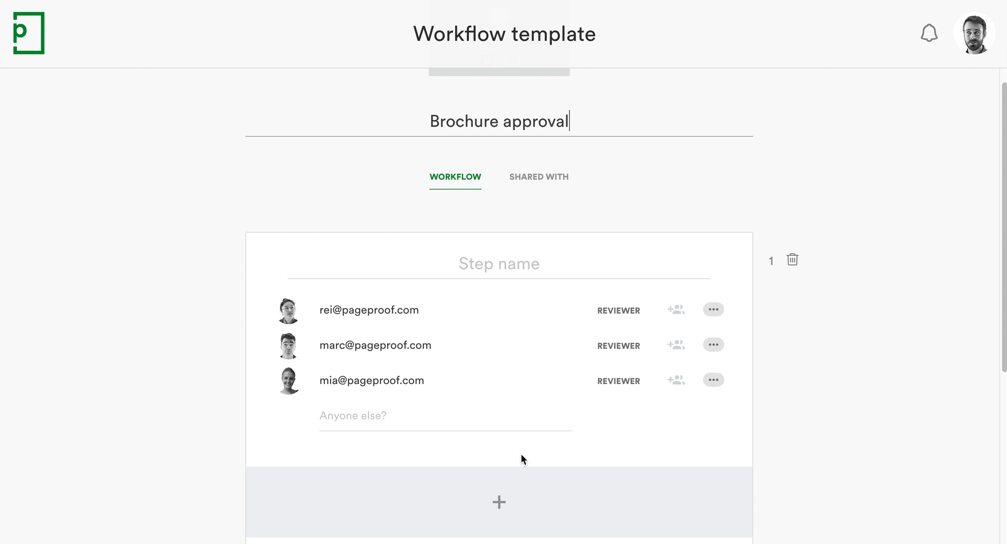
click(499, 264)
text(Marketing team)
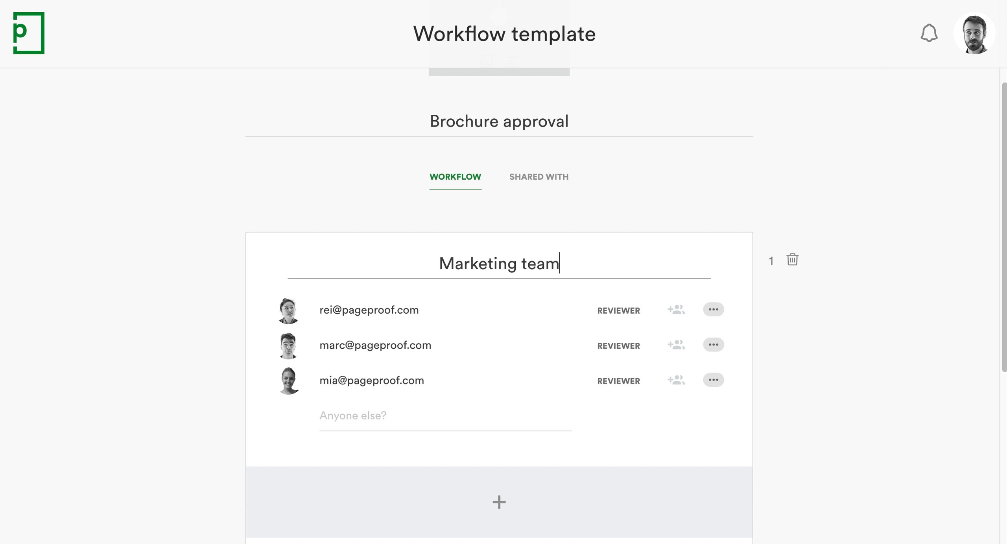
scroll(499, 356, down, 4)
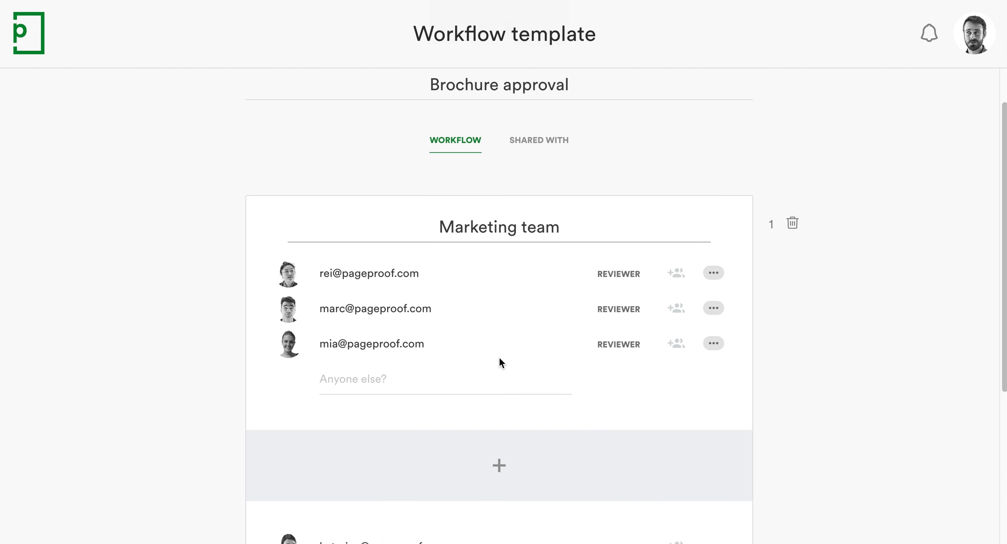
Step: Add another reviewer's e-mail address to the Marketing team step
click(499, 359)
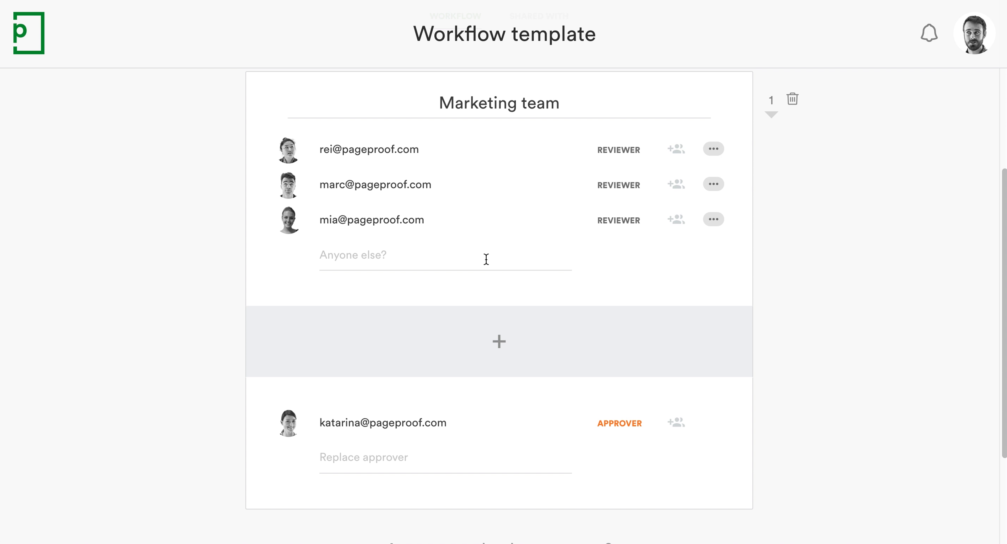
click(486, 259)
key(Return)
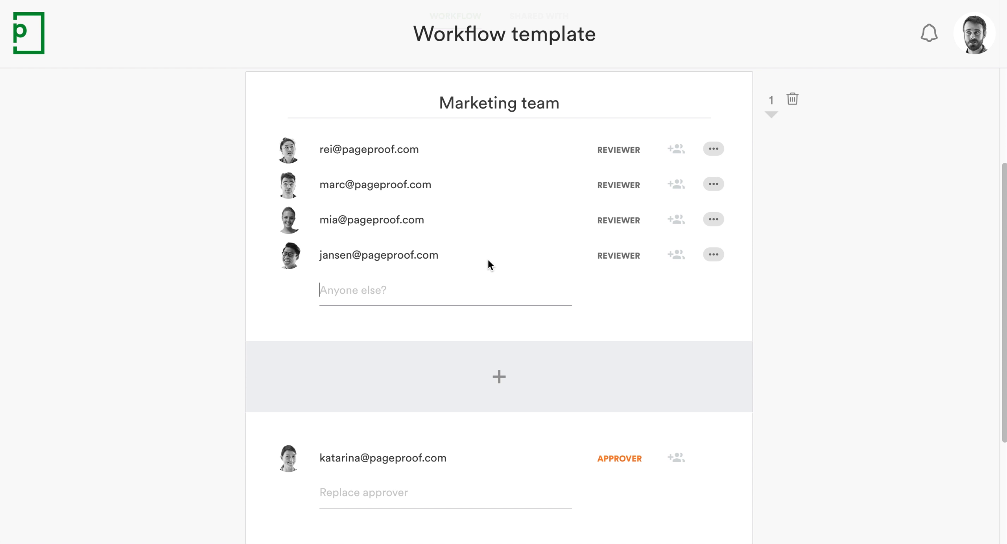
Step: Change the third reviewer's role in the Marketing team step to Mandatory
scroll(487, 262, up, 1)
click(716, 252)
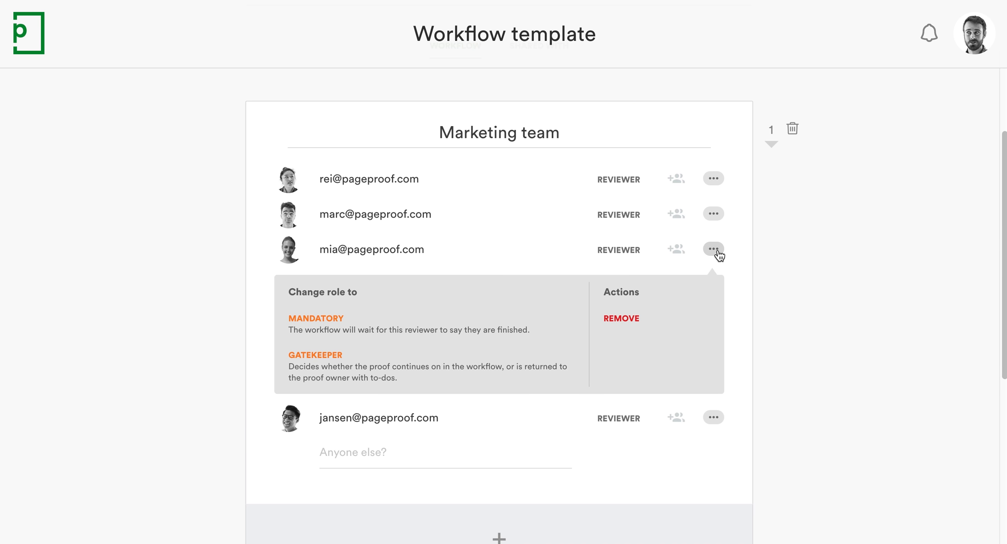
click(542, 331)
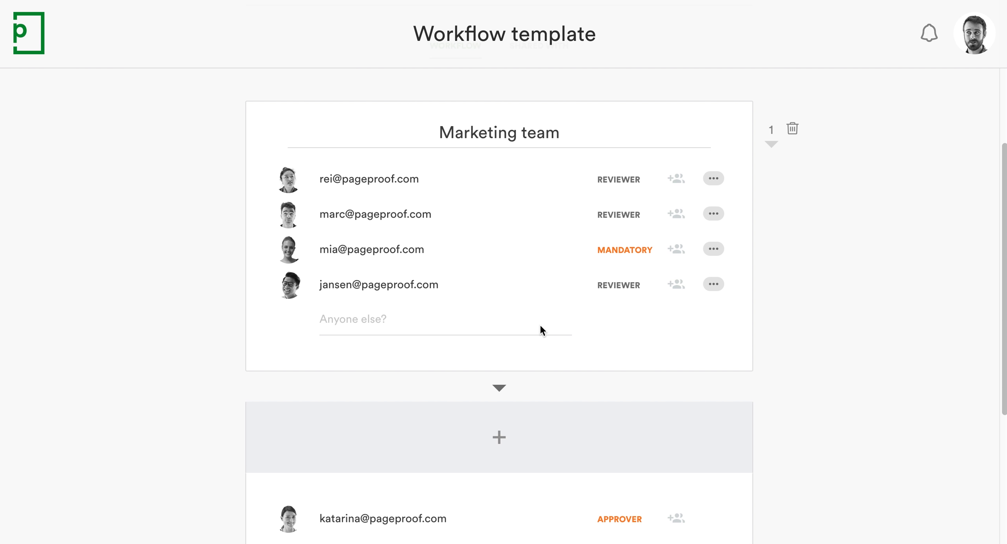
Step: Set the third reviewer of the Marketing step in the example mandatories workflow to Mandatory
scroll(540, 326, down, 3)
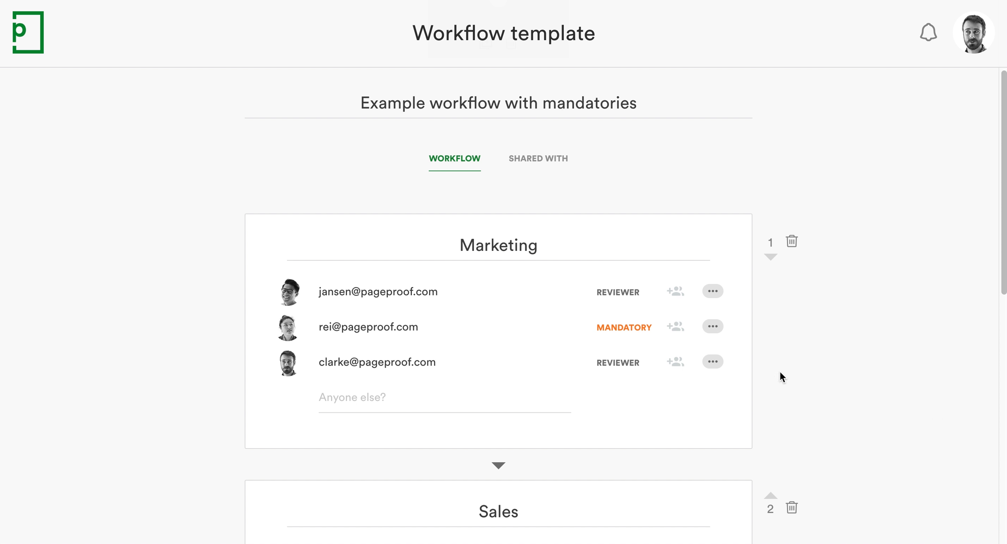
click(714, 364)
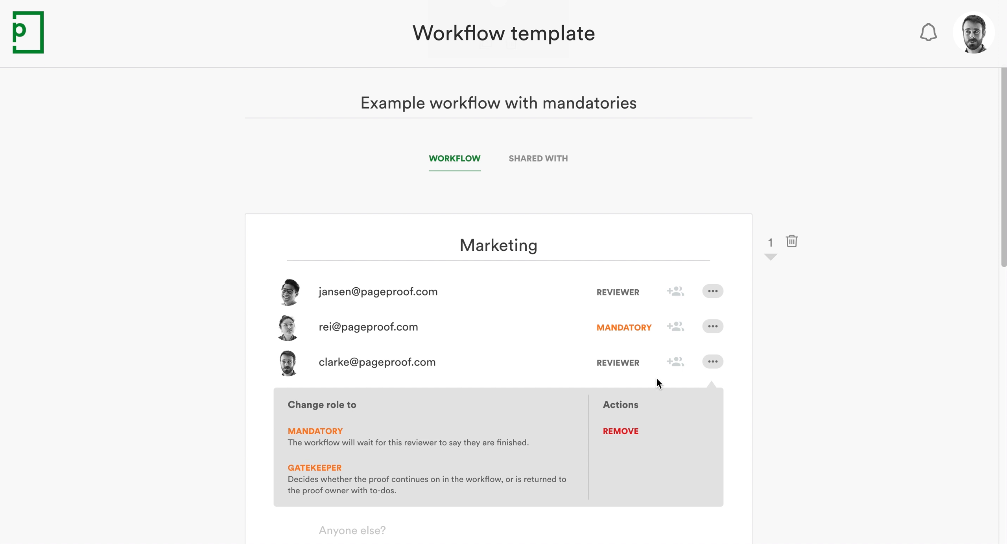
click(561, 442)
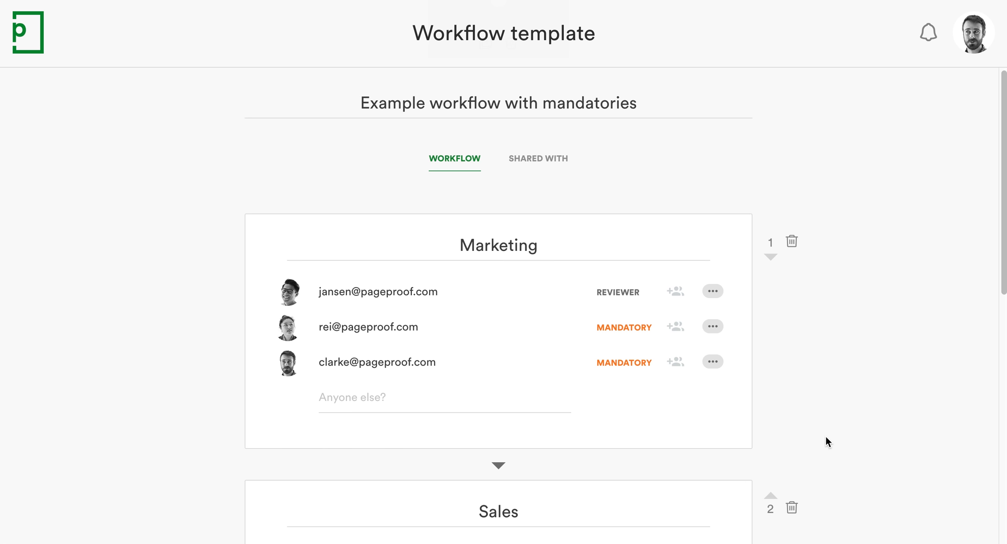
scroll(824, 434, down, 3)
scroll(826, 438, down, 3)
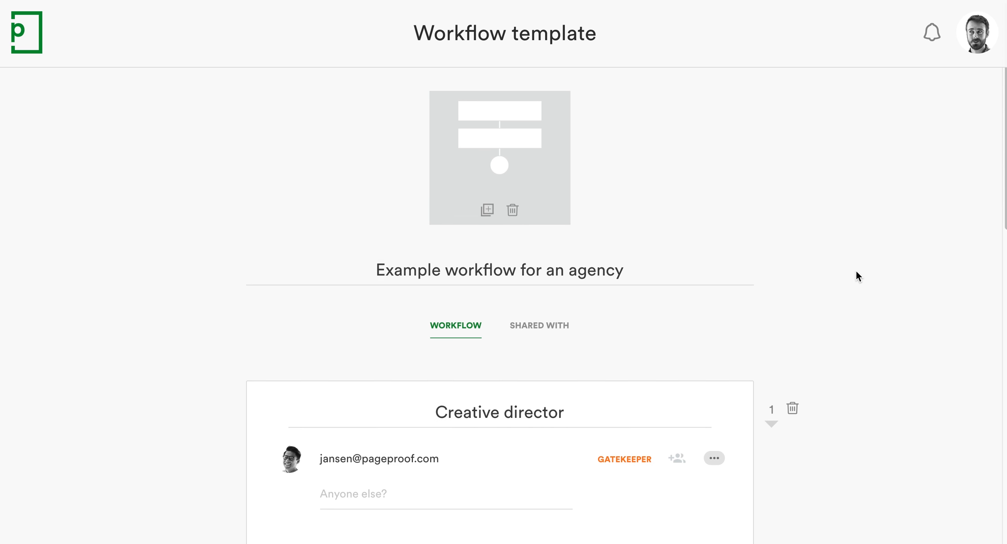
scroll(856, 270, down, 5)
scroll(856, 272, down, 3)
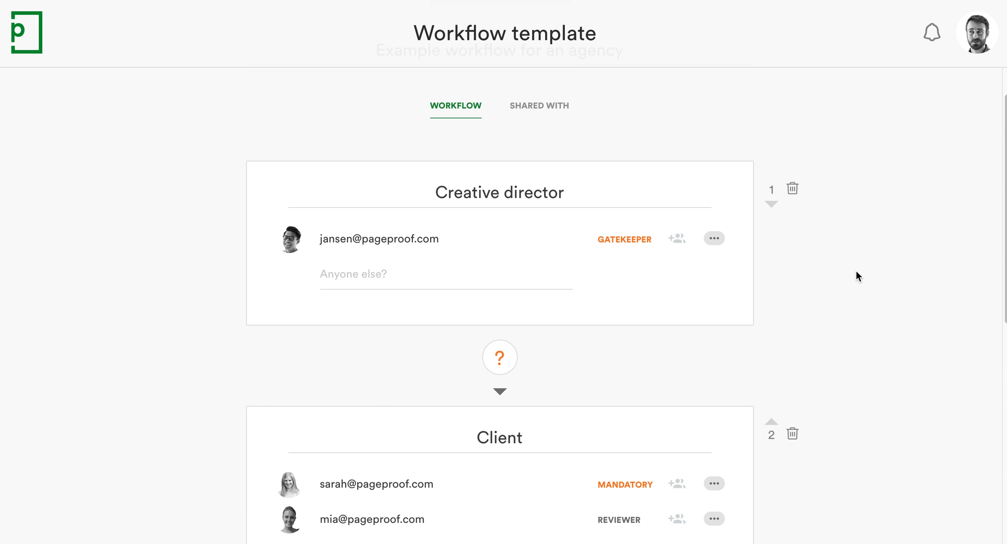